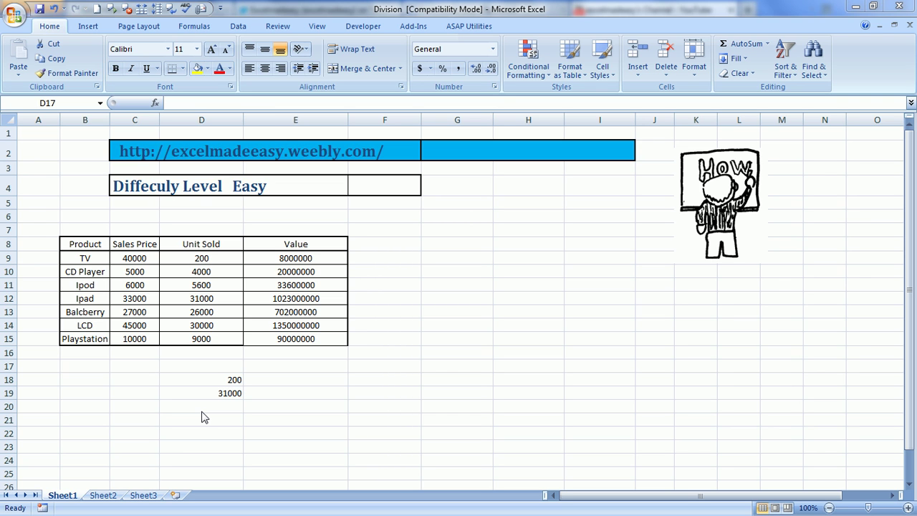
# Clear the 200 and 31000 entries from cells D18:D19.
pyautogui.click(228, 379)
pyautogui.hotkey('shift', 'Down')
pyautogui.press('Delete')
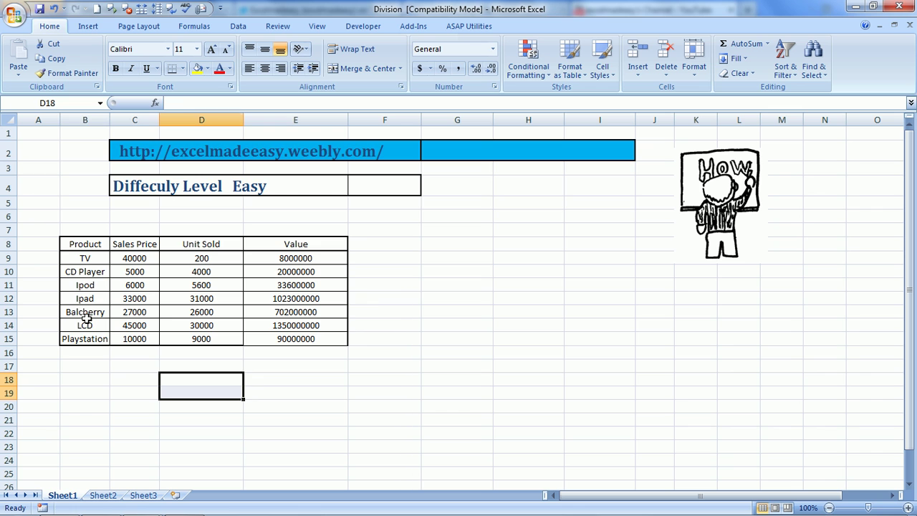
pyautogui.click(86, 324)
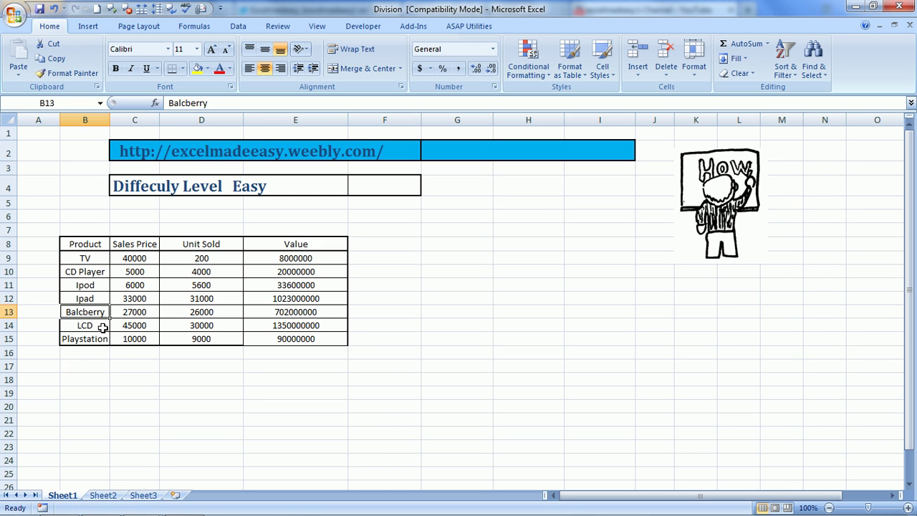
pyautogui.click(103, 327)
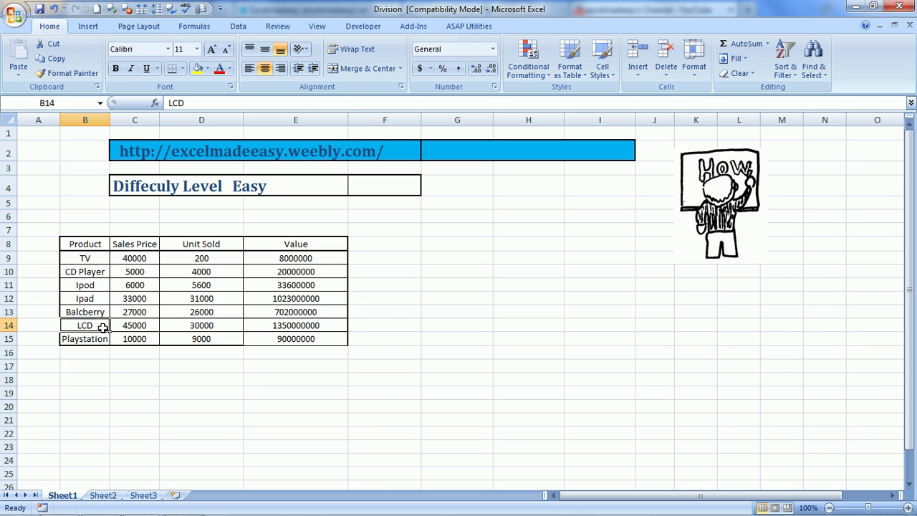
pyautogui.click(93, 340)
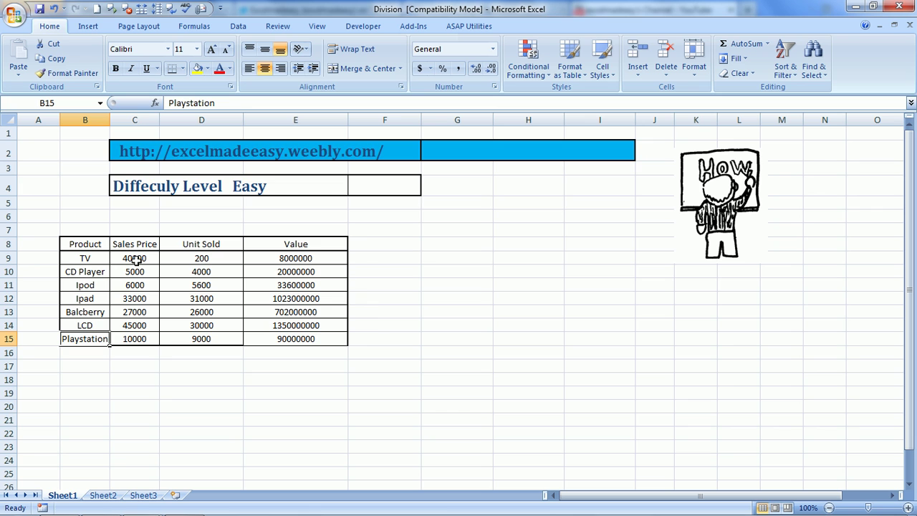
pyautogui.click(305, 260)
pyautogui.click(277, 356)
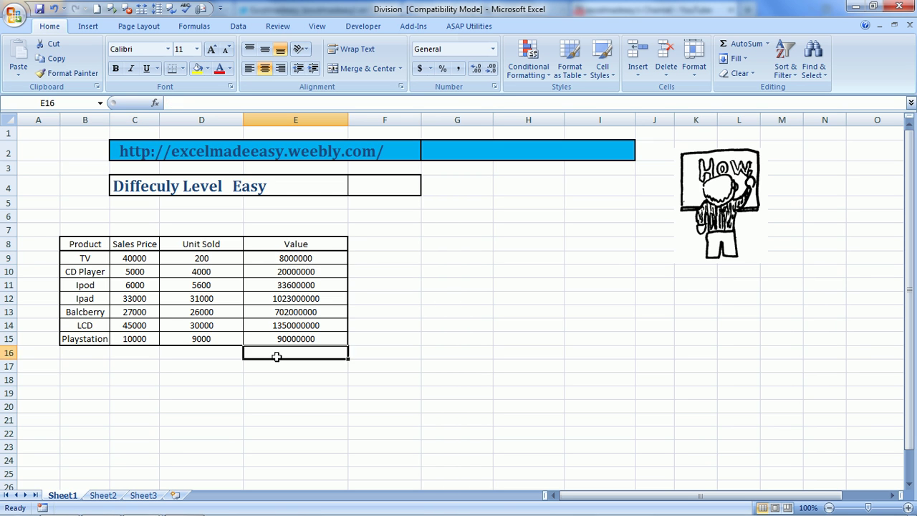
pyautogui.click(208, 404)
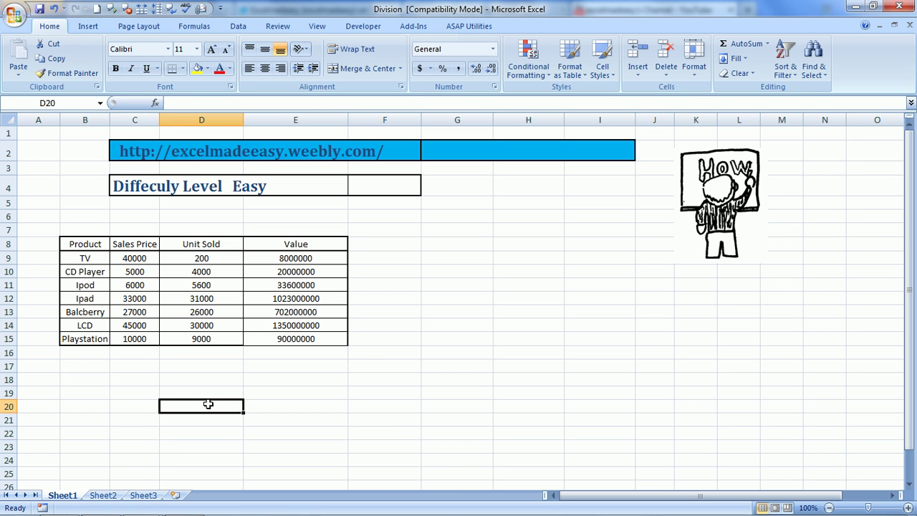
pyautogui.click(313, 259)
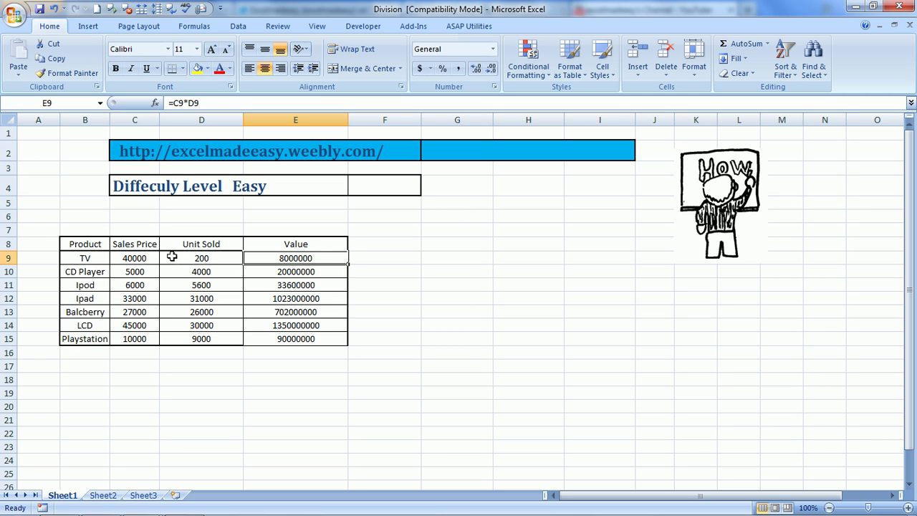
pyautogui.click(132, 256)
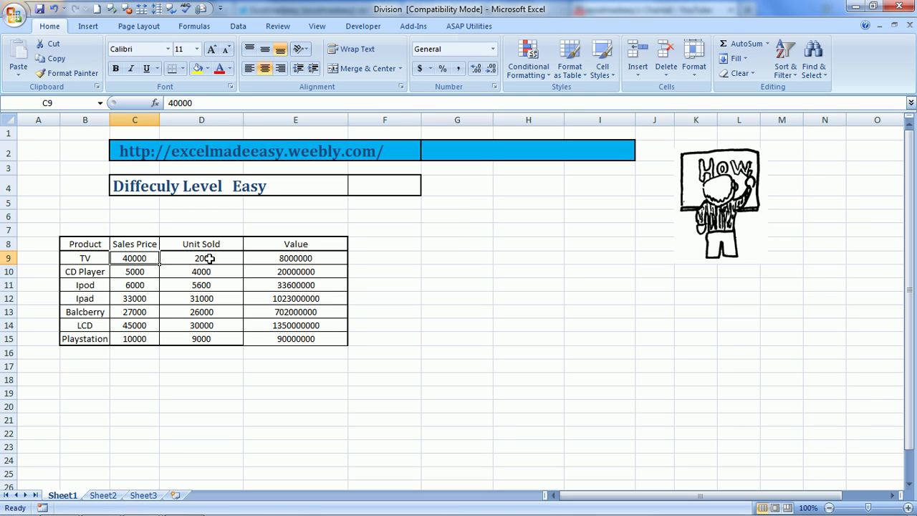
# Enter =E9/C9 in D18, dividing the TV's Value by its Sales Price to get 200.
pyautogui.click(199, 385)
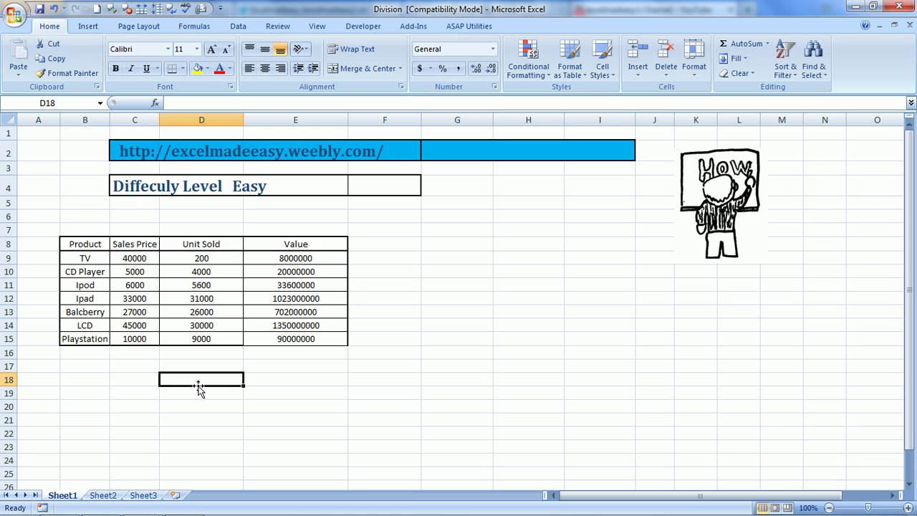
pyautogui.write('=')
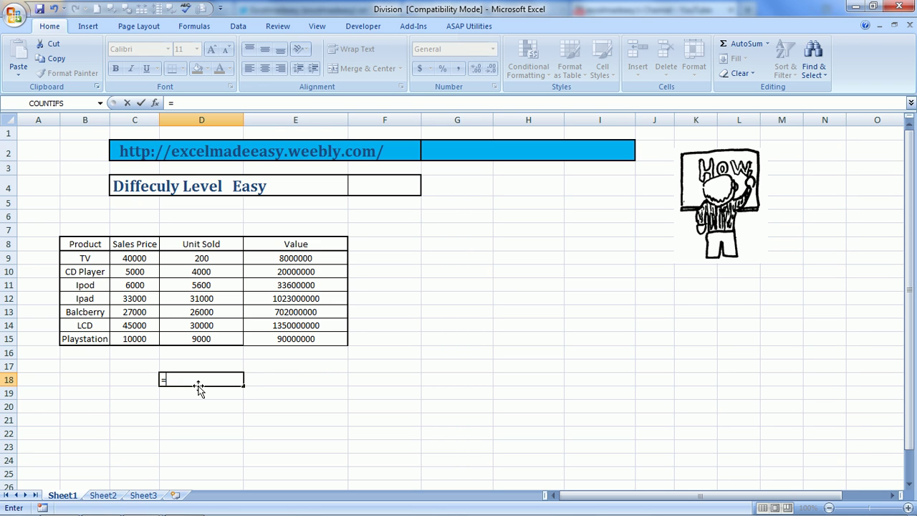
pyautogui.click(304, 258)
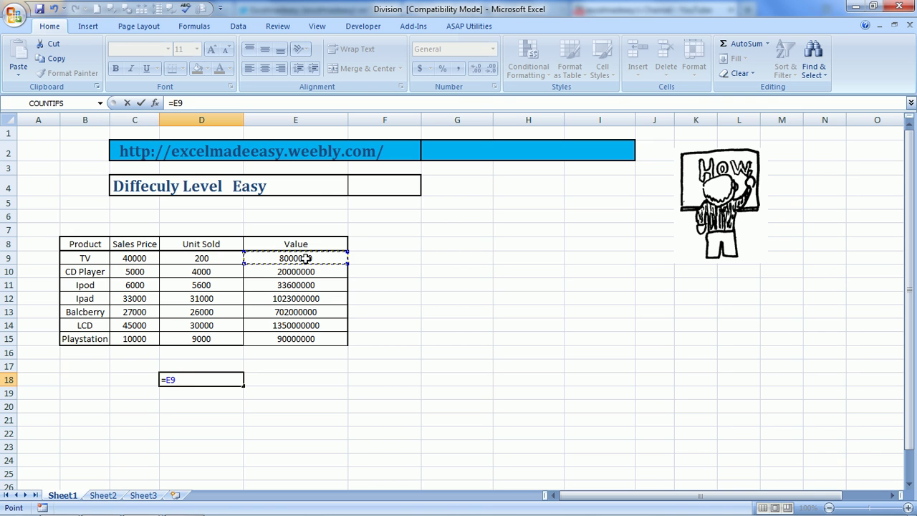
pyautogui.write('/')
pyautogui.click(136, 261)
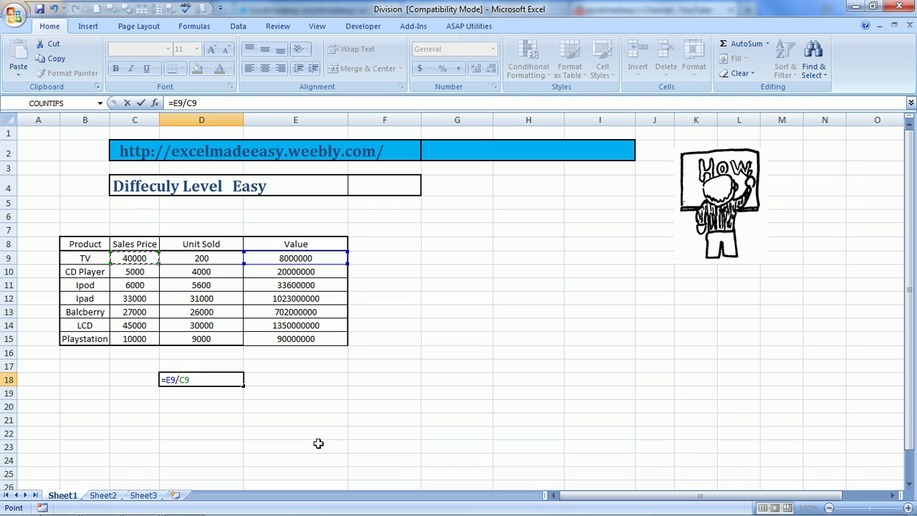
pyautogui.press('Return')
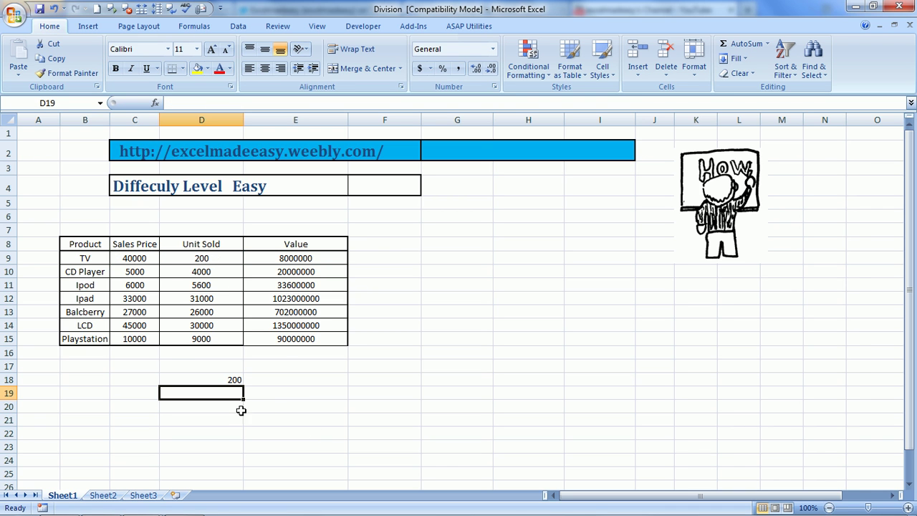
# Enter =E12/C12 in D19, dividing the Ipad's Value by its Sales Price to get 31000.
pyautogui.write('=')
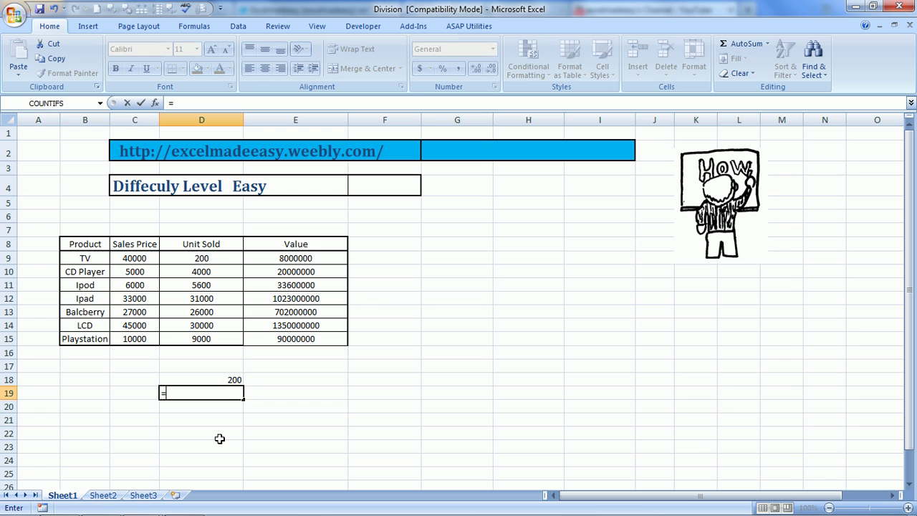
pyautogui.click(288, 300)
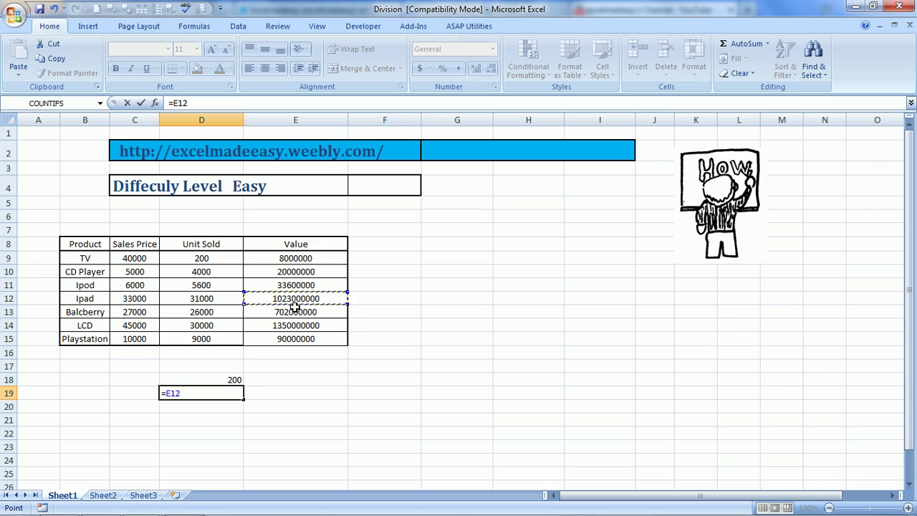
pyautogui.write('/')
pyautogui.click(130, 300)
pyautogui.press('Return')
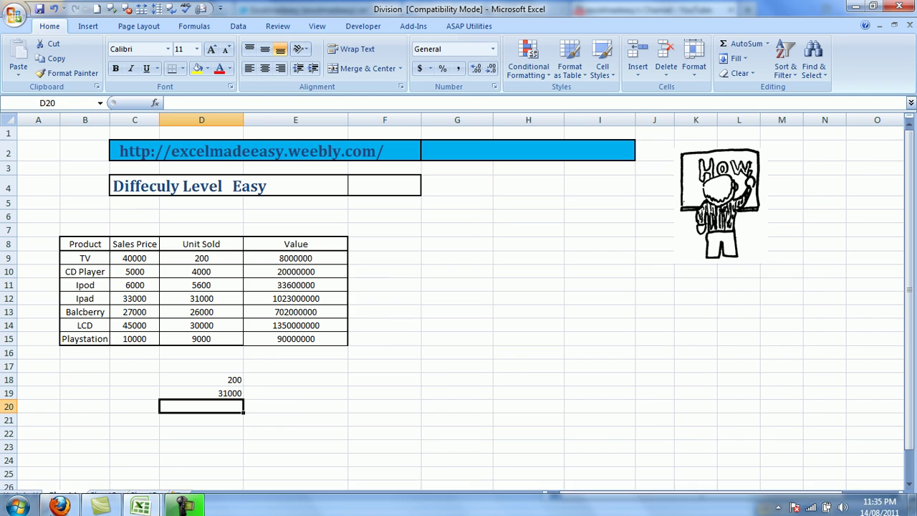
# Bring Firefox forward and go to the Excel Made Easy - Home page on weebly.
pyautogui.click(61, 503)
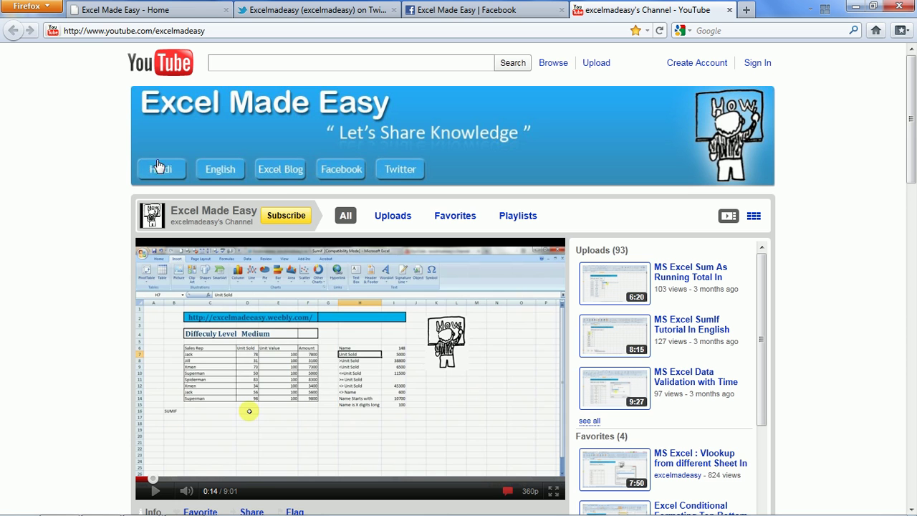
pyautogui.click(283, 175)
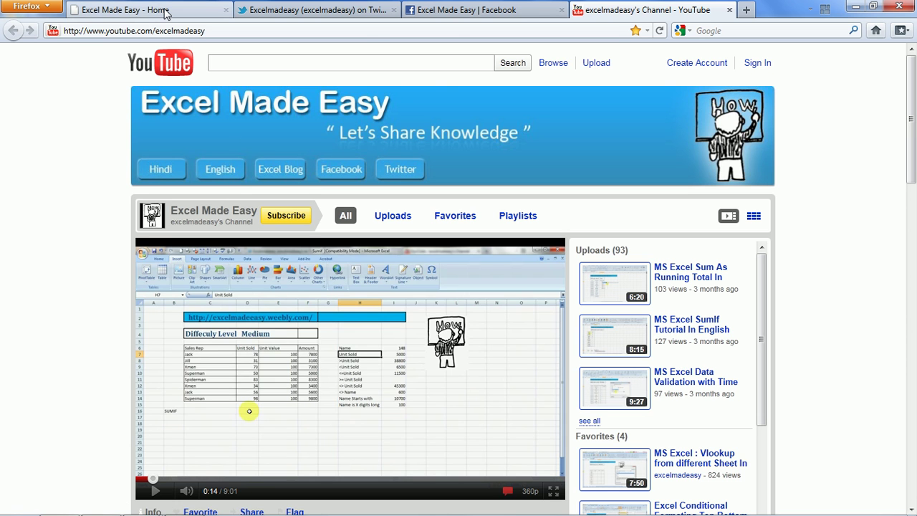
pyautogui.click(164, 9)
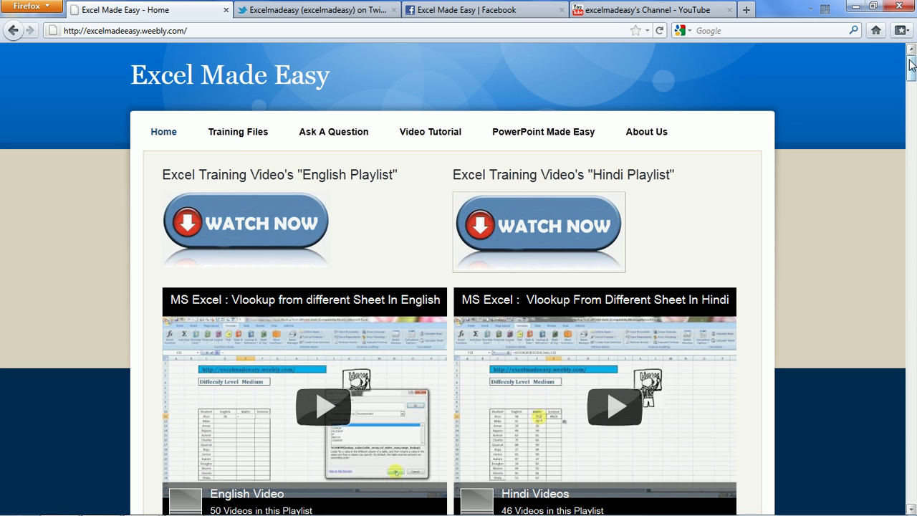
# Skim the weebly homepage introduction, then move to the Excelmadeeasy Twitter profile.
pyautogui.moveTo(910, 68); pyautogui.dragTo(909, 92)
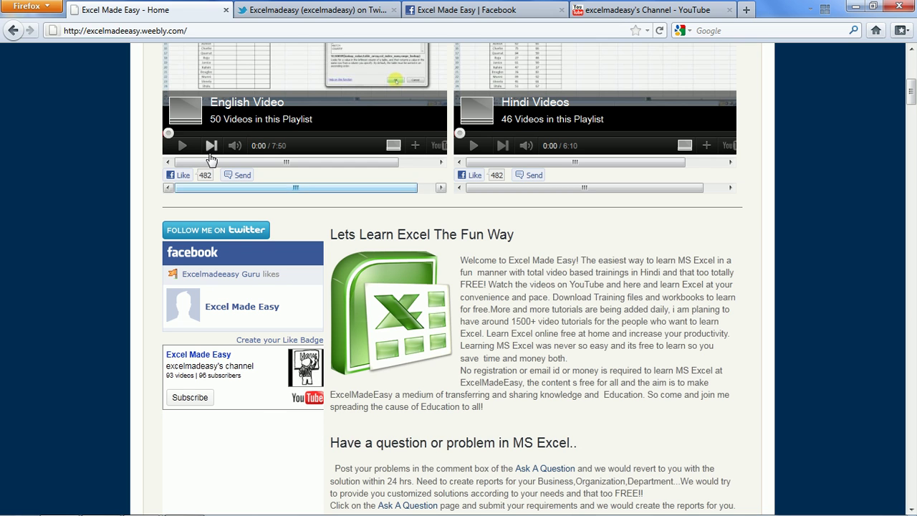
pyautogui.click(322, 11)
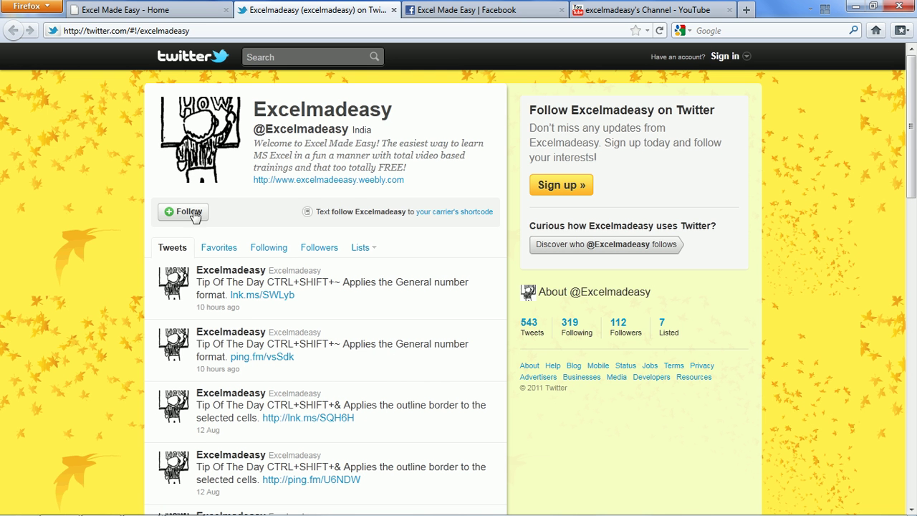
# Pass through the weebly and Facebook pages, ending on the Excel Made Easy YouTube channel.
pyautogui.click(195, 10)
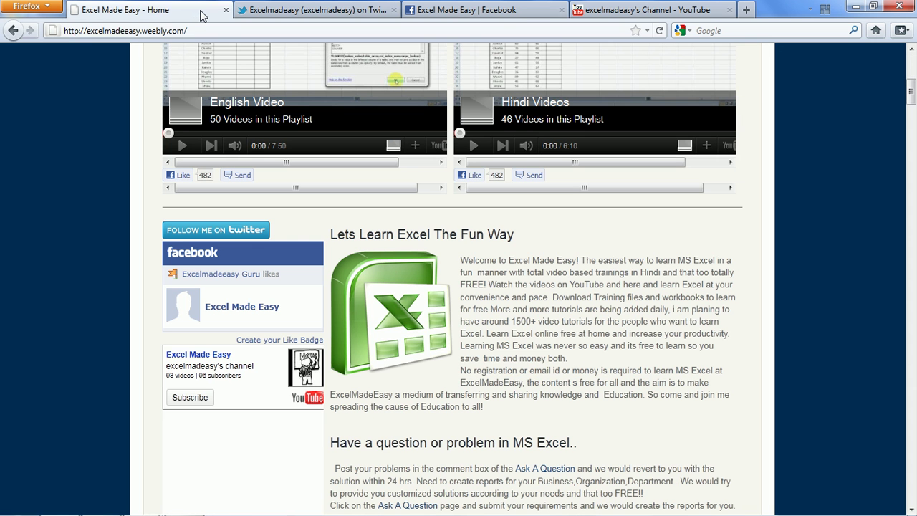
pyautogui.click(452, 13)
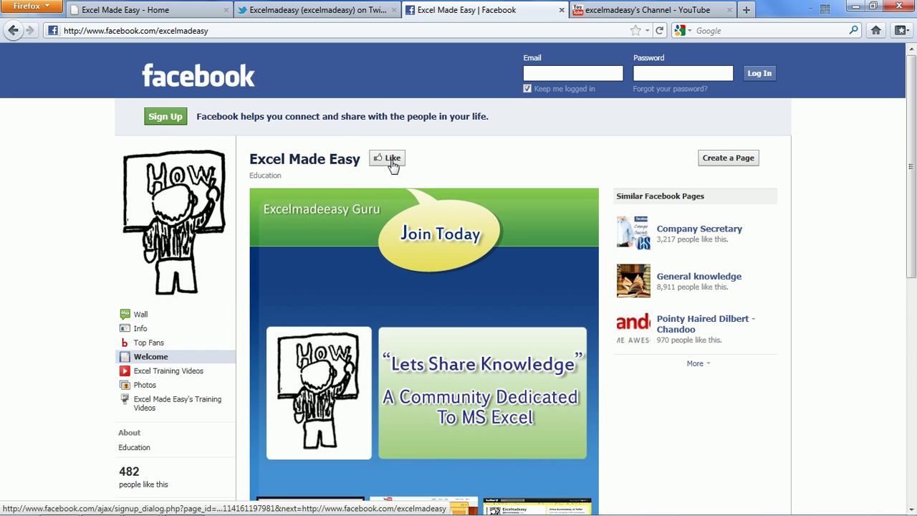
pyautogui.click(644, 20)
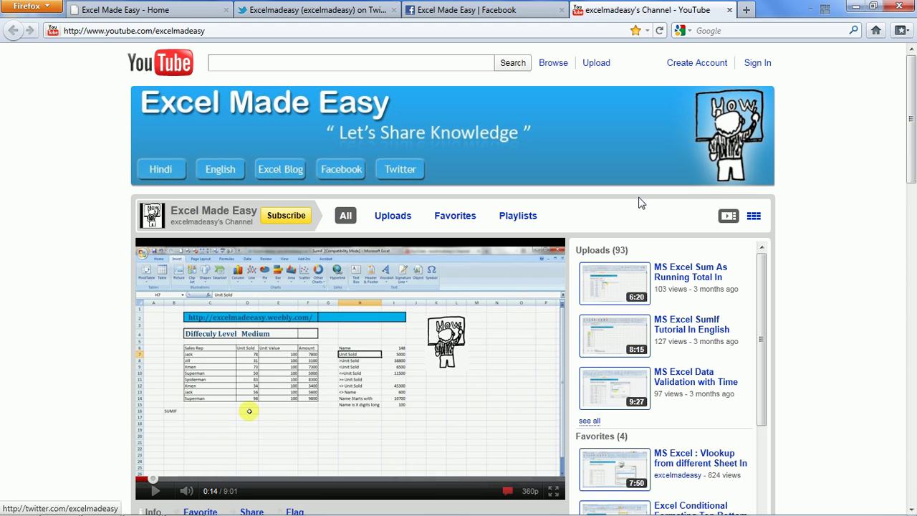
# Attempt to subscribe to Excel Made Easy twice, bringing up a sign-in invitation.
pyautogui.moveTo(912, 134); pyautogui.dragTo(912, 143)
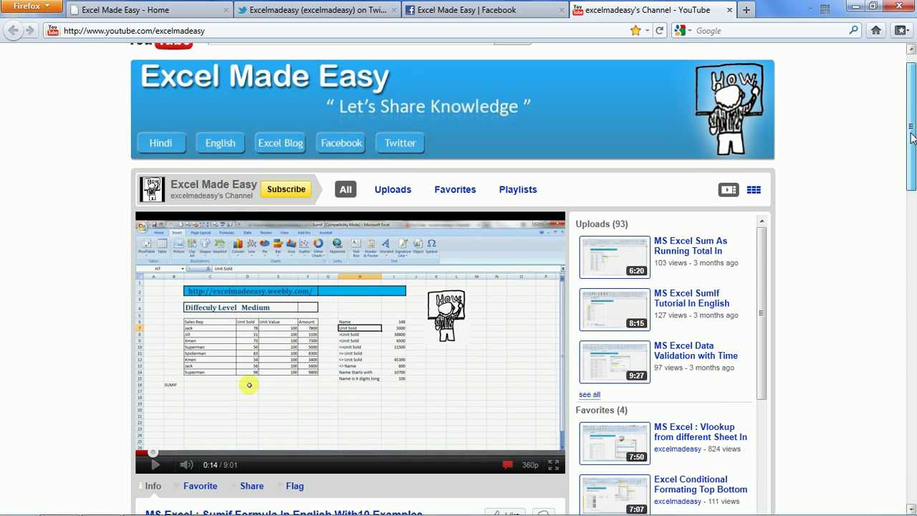
pyautogui.scroll(1, 687, 145)
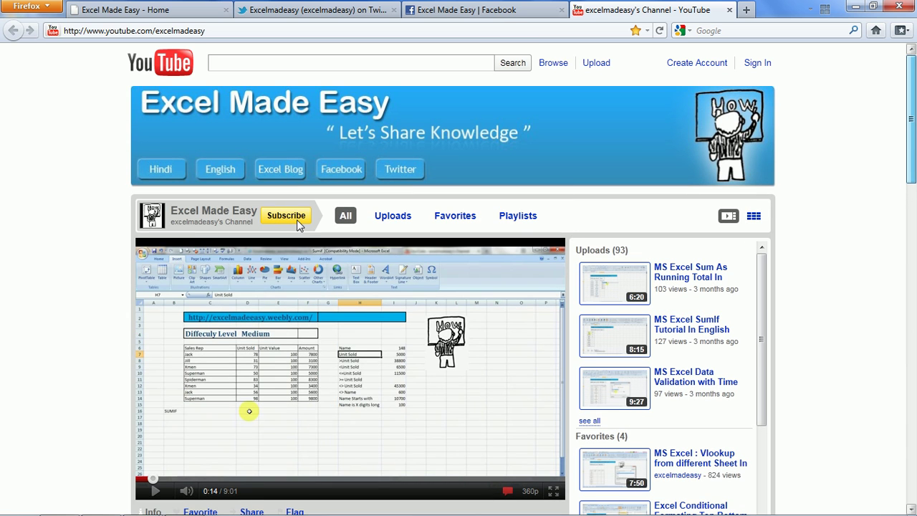
pyautogui.click(299, 223)
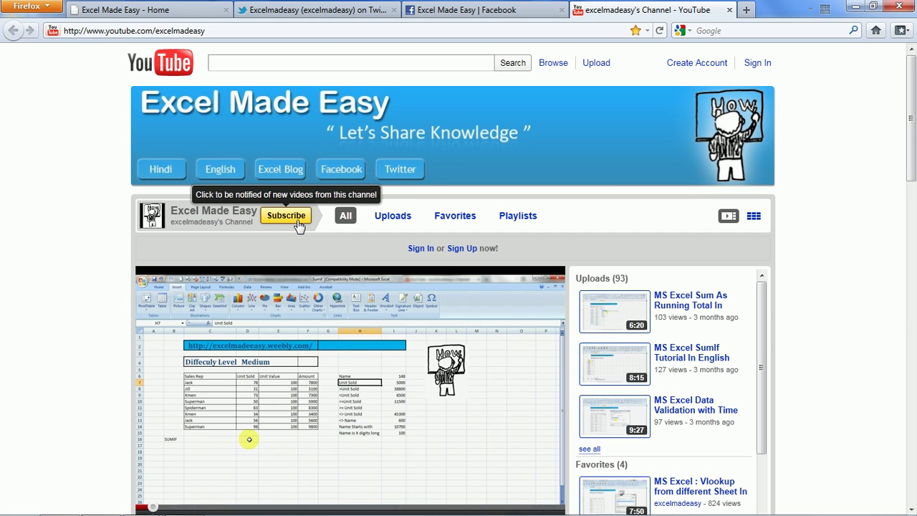
pyautogui.click(286, 216)
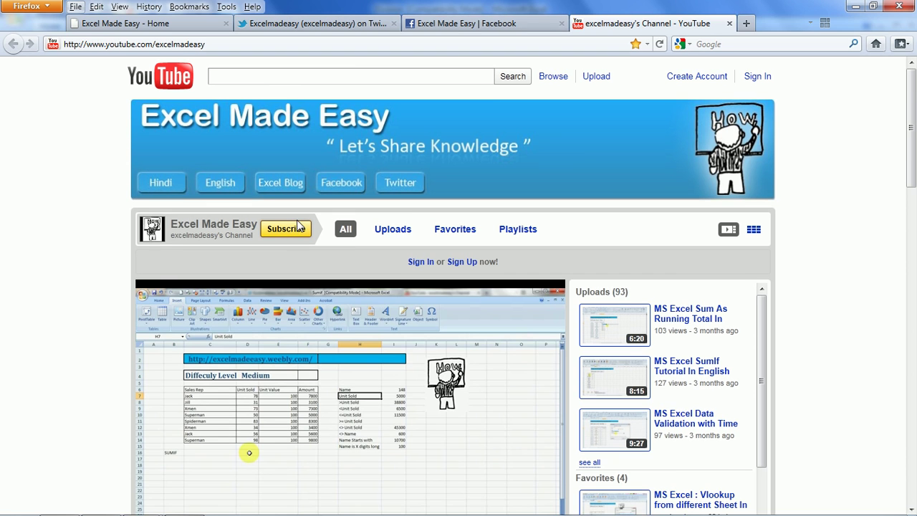